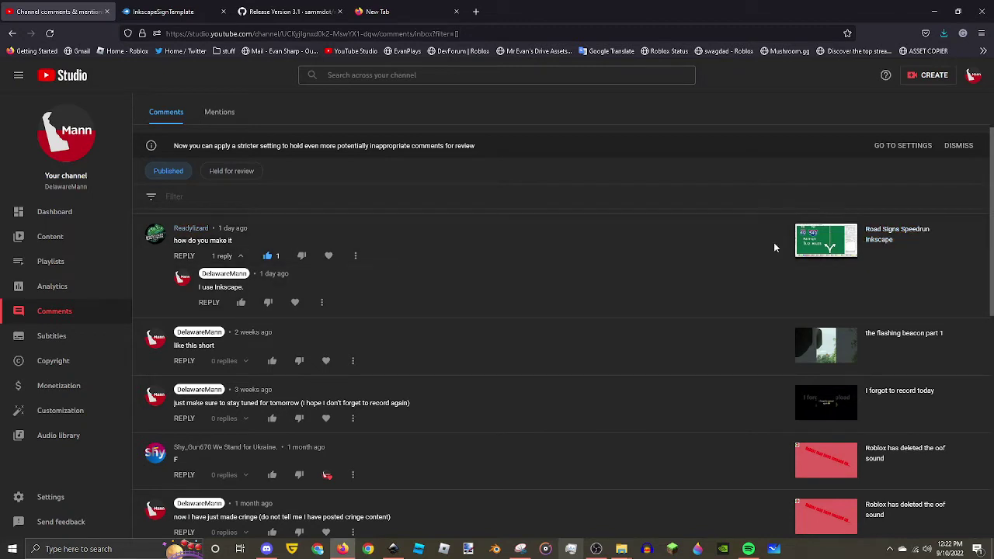
# Step: Highlight the viewer's 'how do you make it' comment, then switch to the blank Inkscape document
pyautogui.tripleClick(245, 245)
pyautogui.click(355, 228)
pyautogui.moveTo(402, 517)
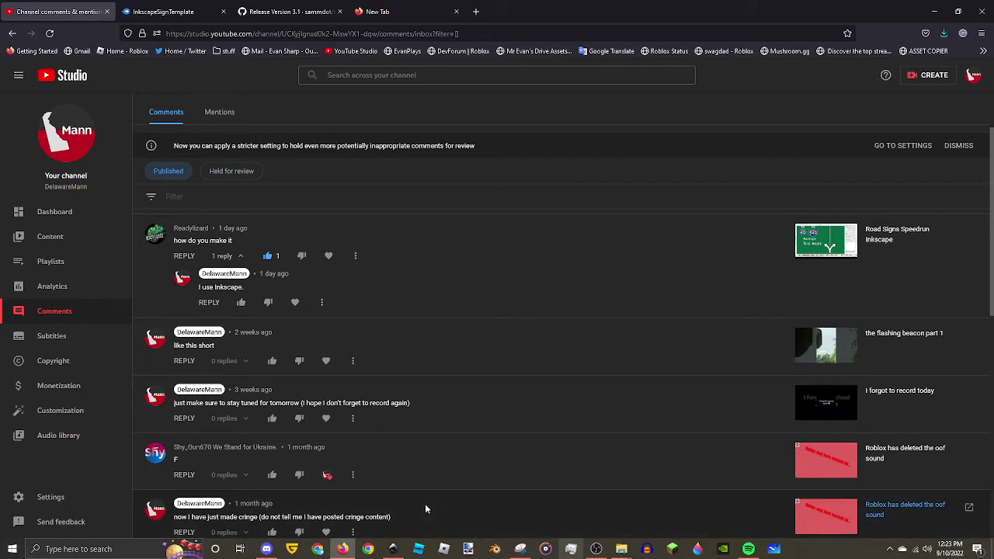
pyautogui.click(394, 549)
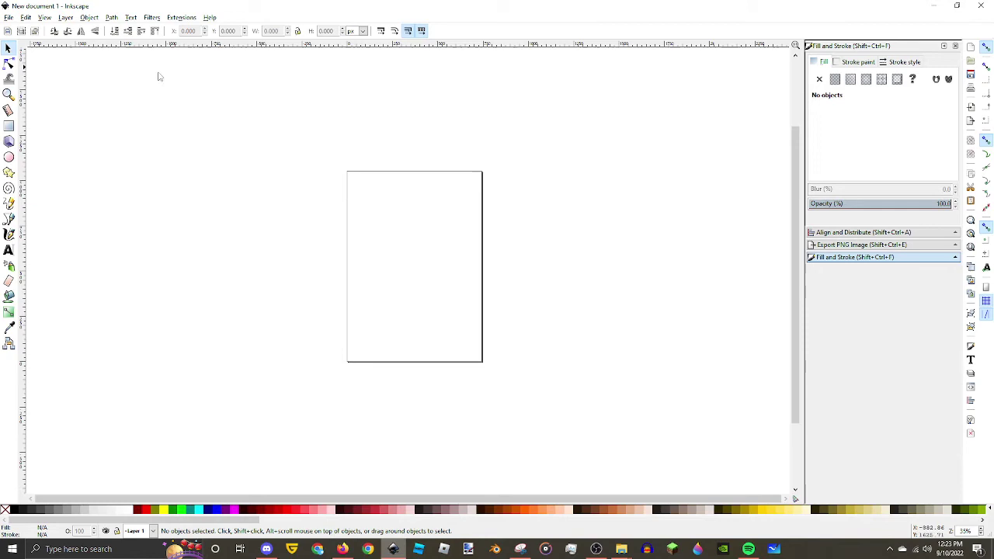
# Step: Review the MediaFire template and roadgeek-fonts 3.1 release pages, then show the RG2014-3.10 font folder
pyautogui.click(350, 552)
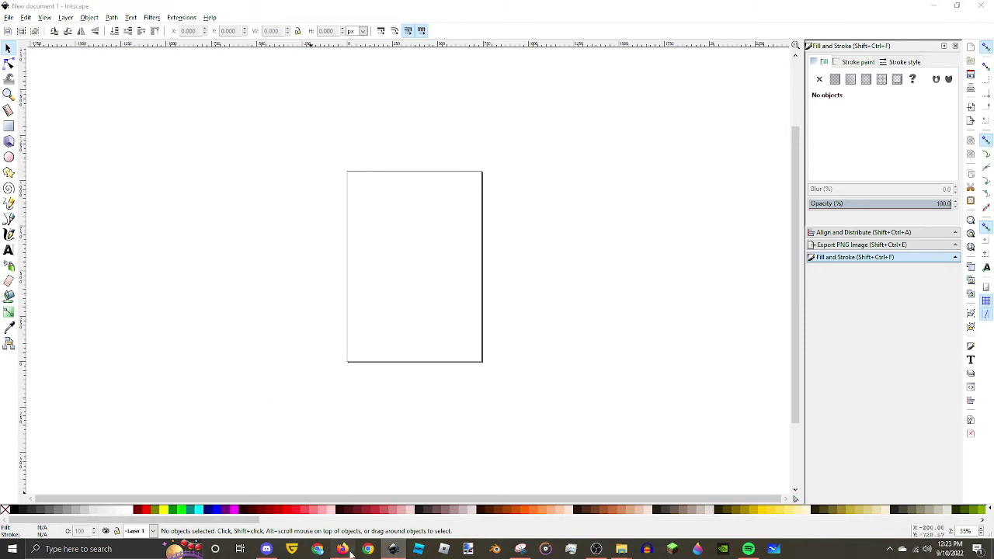
pyautogui.click(184, 9)
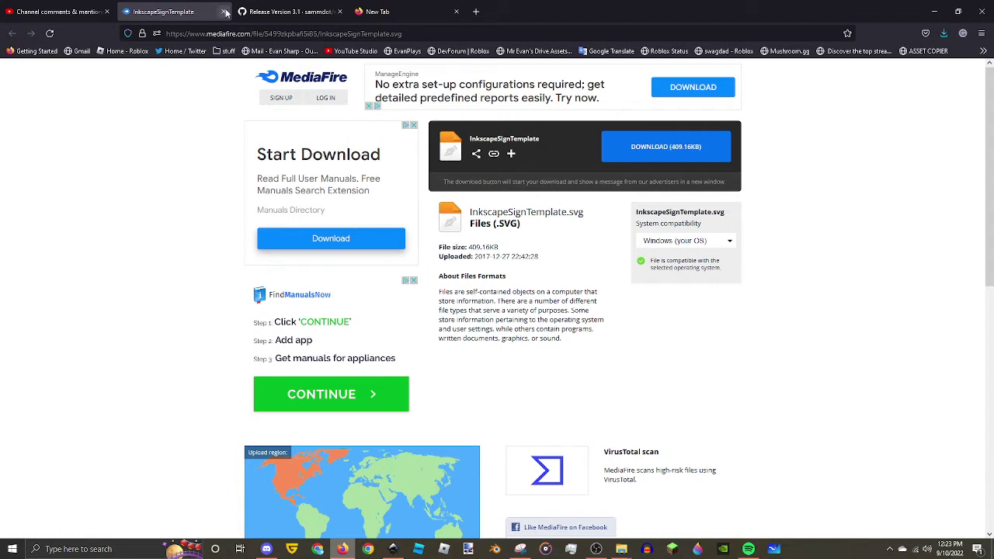
pyautogui.click(292, 11)
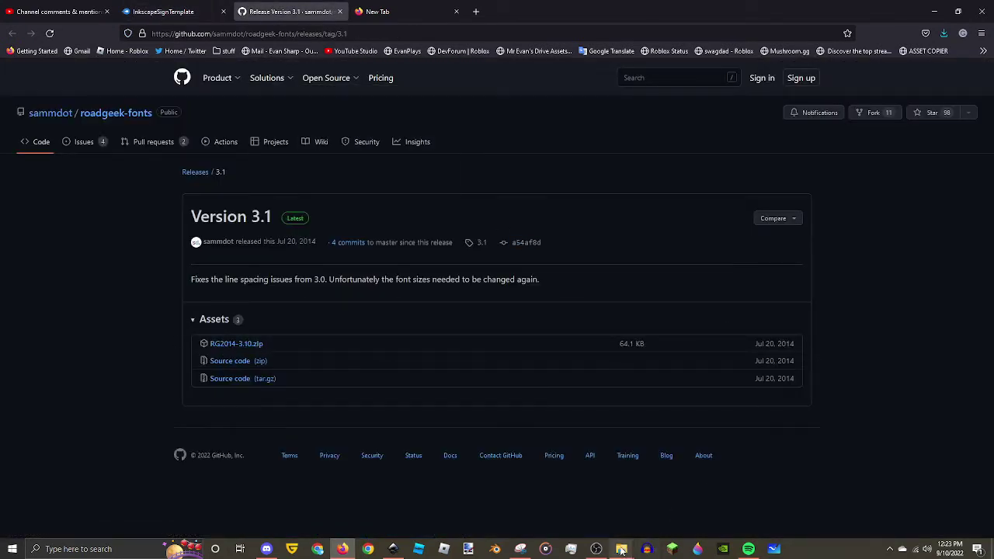
pyautogui.moveTo(621, 549)
pyautogui.click(577, 503)
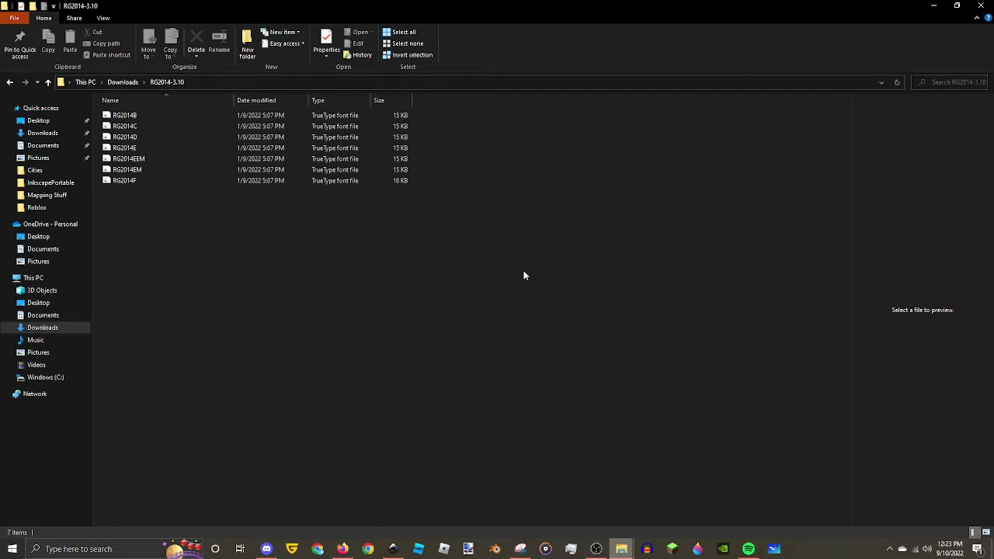
# Step: Select all seven RG2014 font files to see their Install options, then return to the MediaFire template page
pyautogui.moveTo(519, 272); pyautogui.dragTo(122, 113)
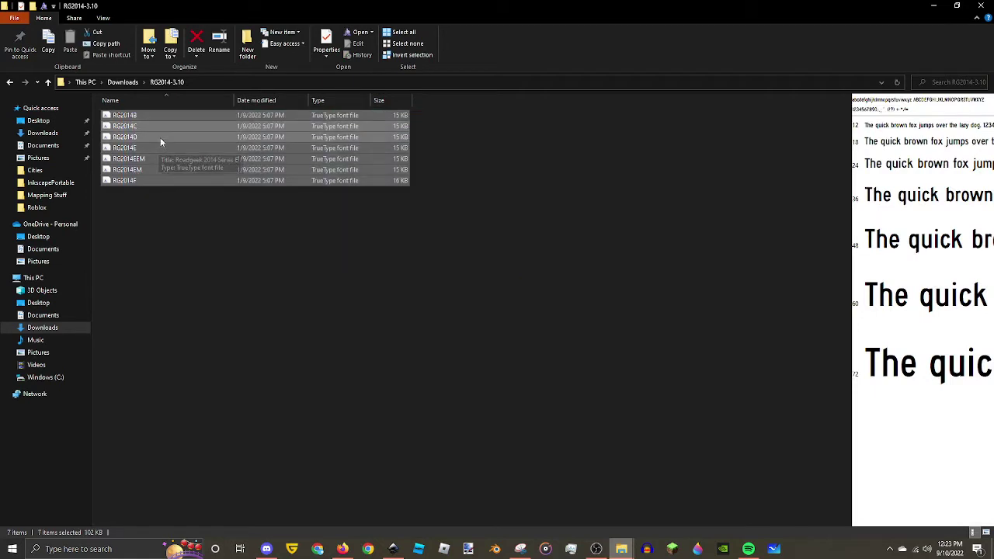
pyautogui.rightClick(160, 138)
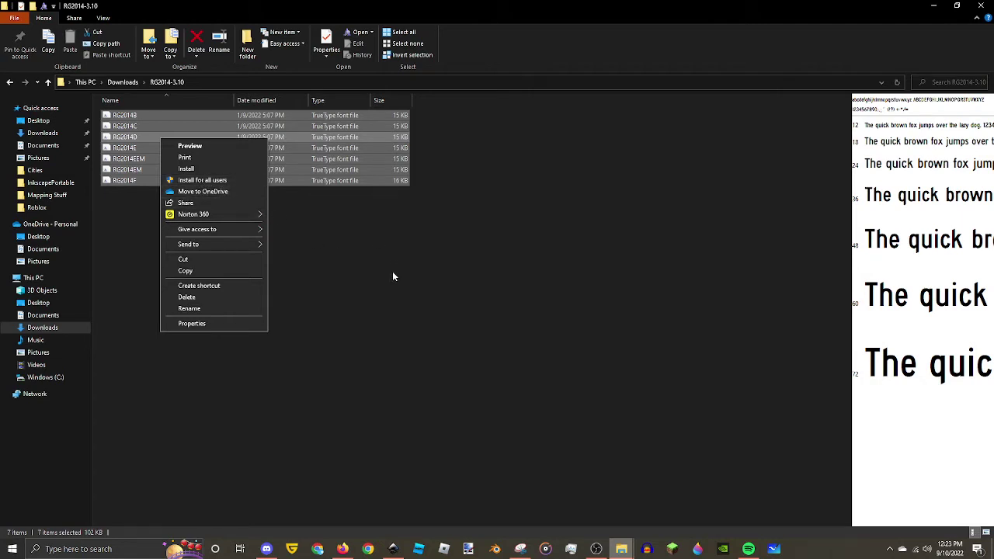
pyautogui.click(440, 329)
pyautogui.moveTo(342, 550)
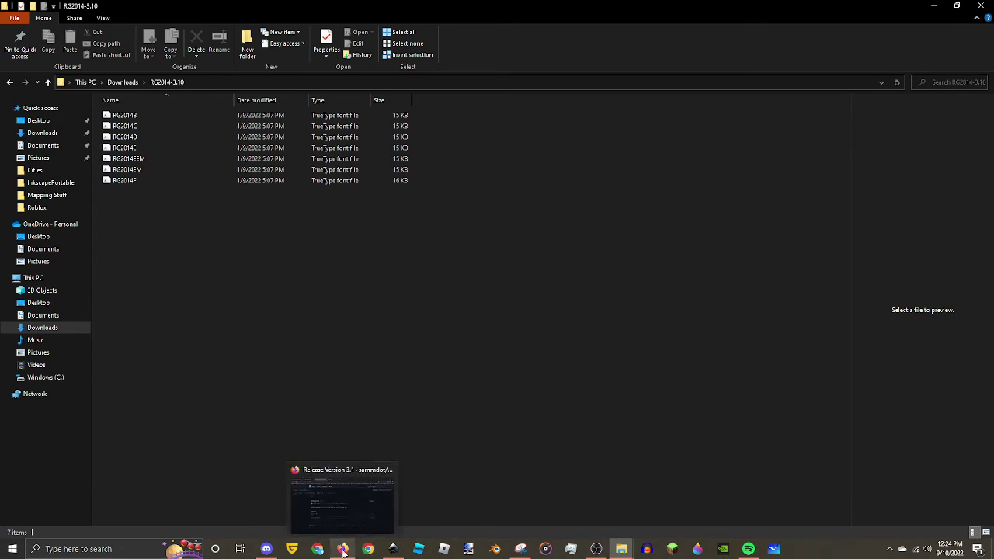
pyautogui.click(343, 548)
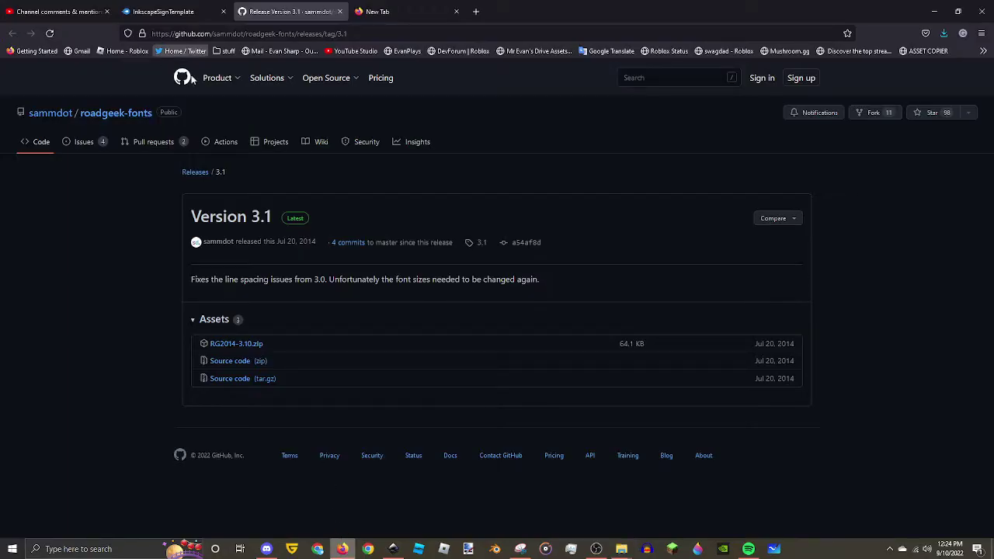
pyautogui.click(173, 13)
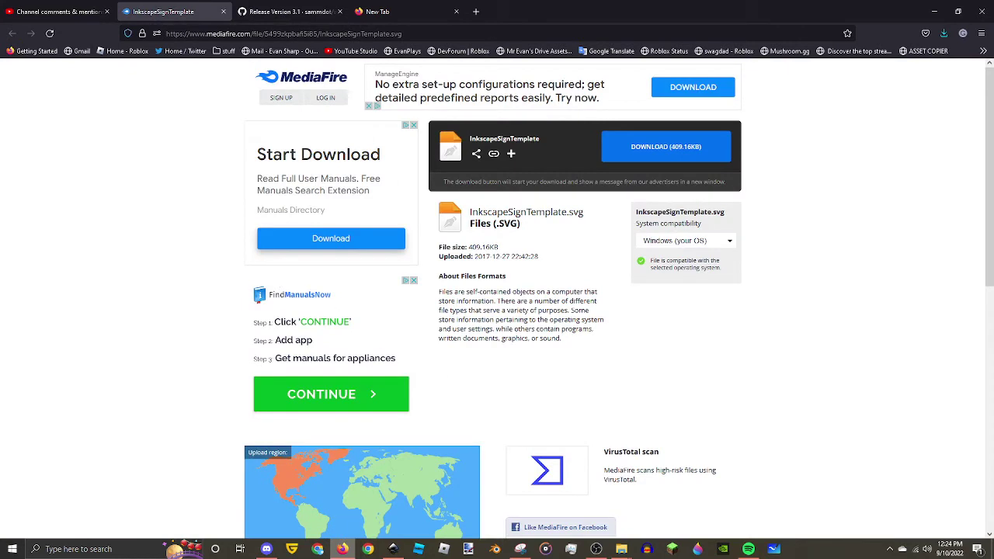
# Step: Open the recent InkscapeSignTemplate (2).svg and zoom out to see the whole highway sign sheet
pyautogui.click(393, 549)
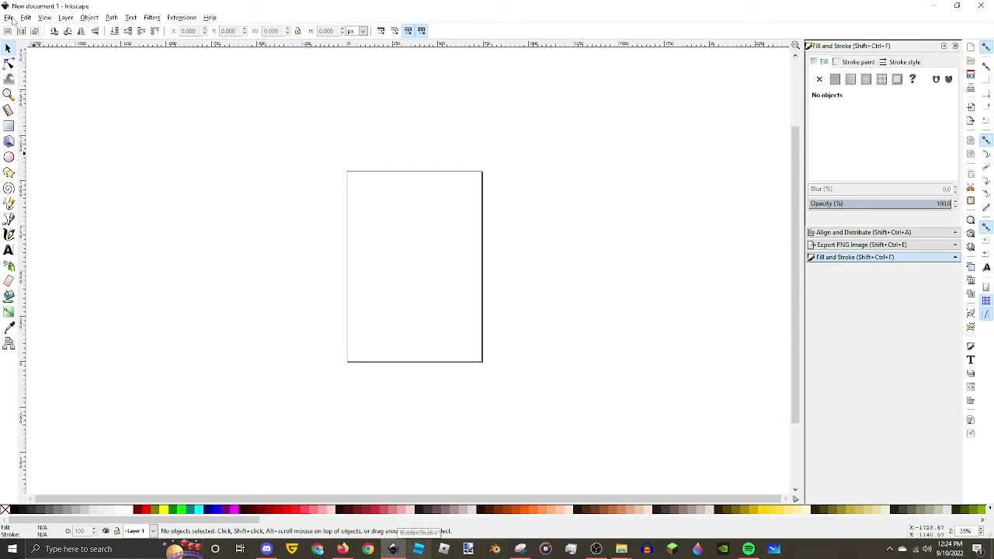
pyautogui.click(8, 17)
pyautogui.moveTo(34, 67)
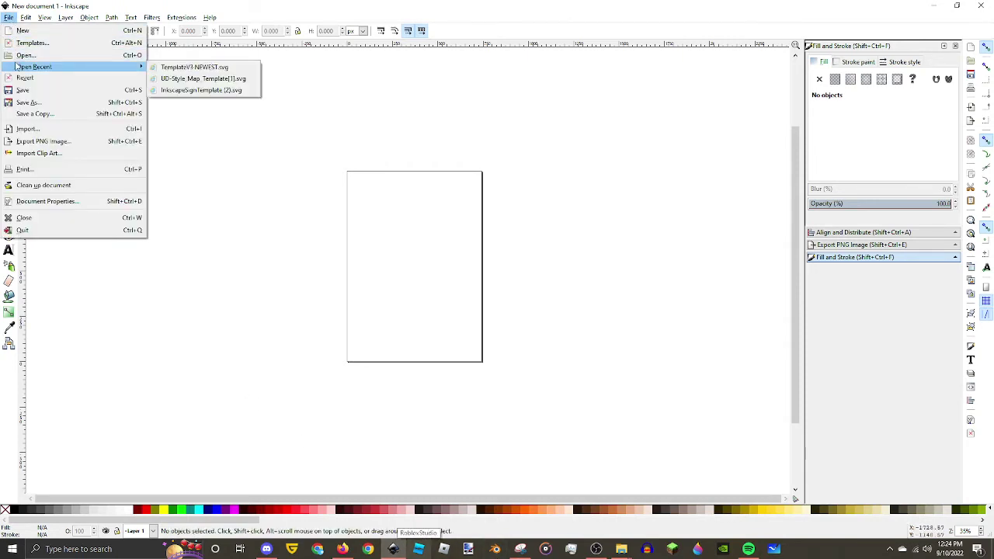
pyautogui.click(185, 91)
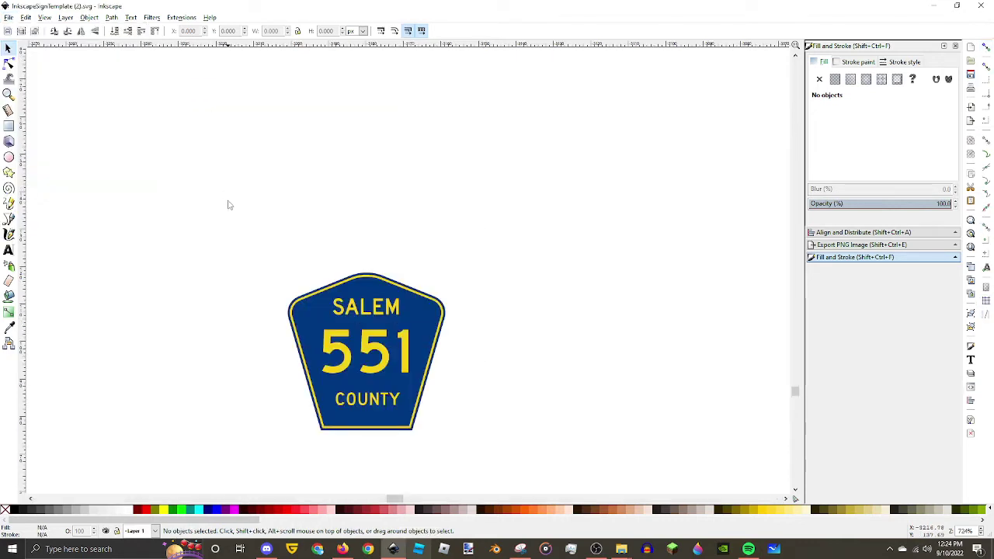
pyautogui.keyDown('ctrl'); pyautogui.scroll(-2, 248, 219); pyautogui.keyUp('ctrl')
pyautogui.keyDown('ctrl'); pyautogui.scroll(-3, 250, 219); pyautogui.keyUp('ctrl')
pyautogui.keyDown('ctrl'); pyautogui.scroll(-3, 250, 219); pyautogui.keyUp('ctrl')
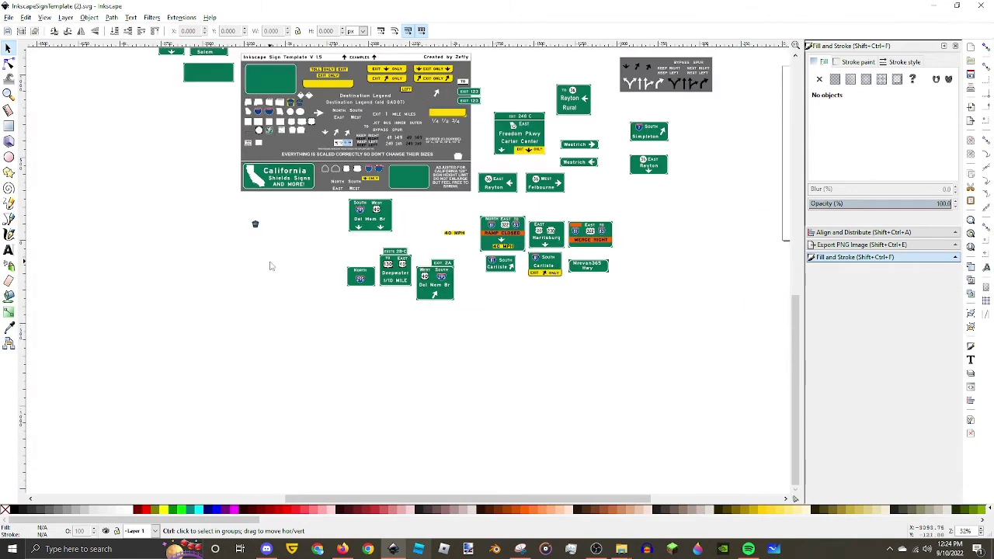
pyautogui.keyDown('ctrl'); pyautogui.scroll(-1, 272, 272); pyautogui.keyUp('ctrl')
pyautogui.scroll(3, 275, 277)
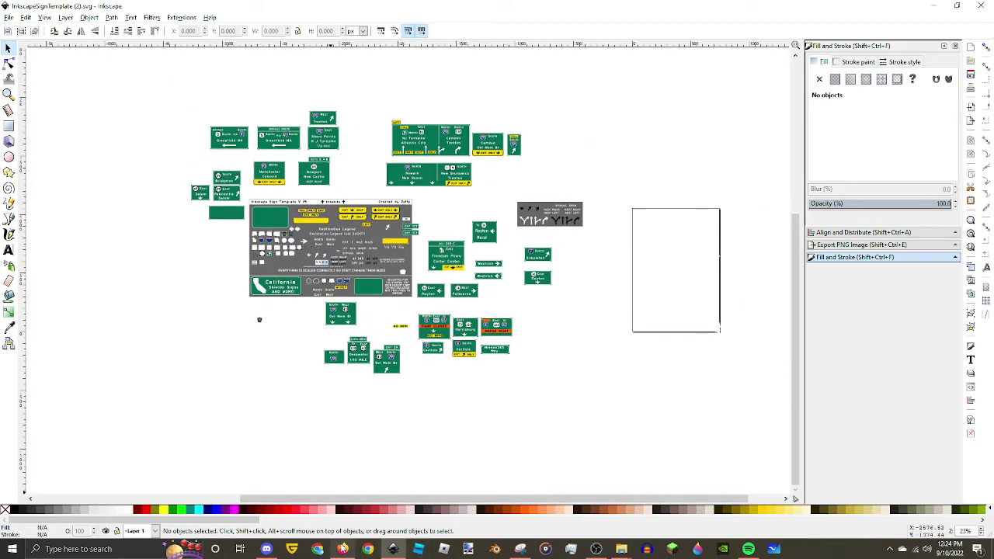
pyautogui.click(12, 17)
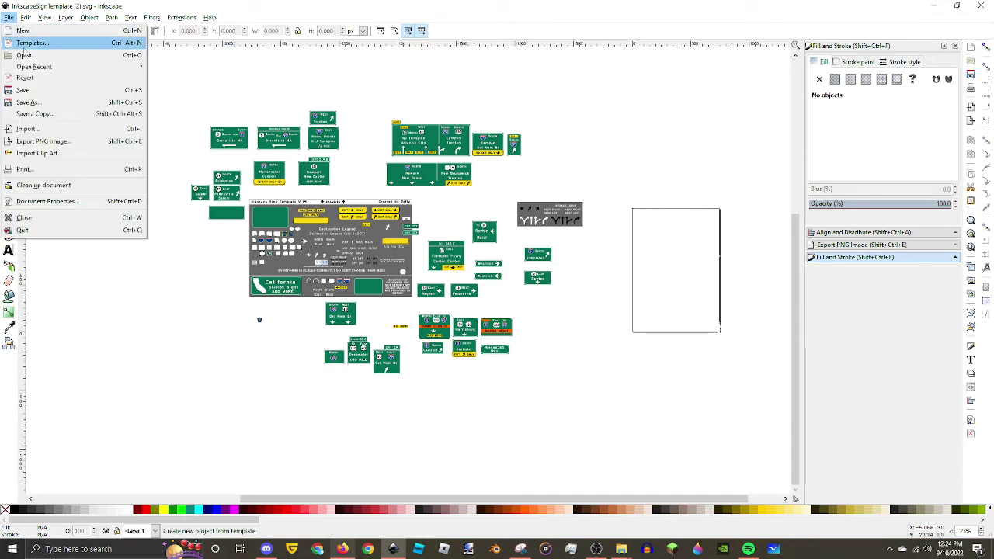
# Step: Open InkscapeSignTemplate(1).svg from the Downloads folder via Quick access
pyautogui.press('Escape')
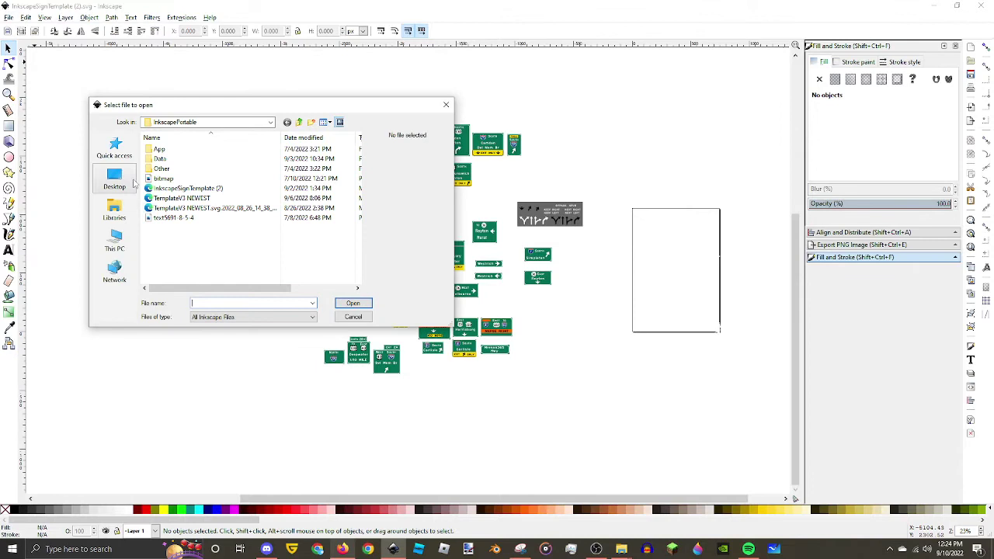
pyautogui.click(177, 123)
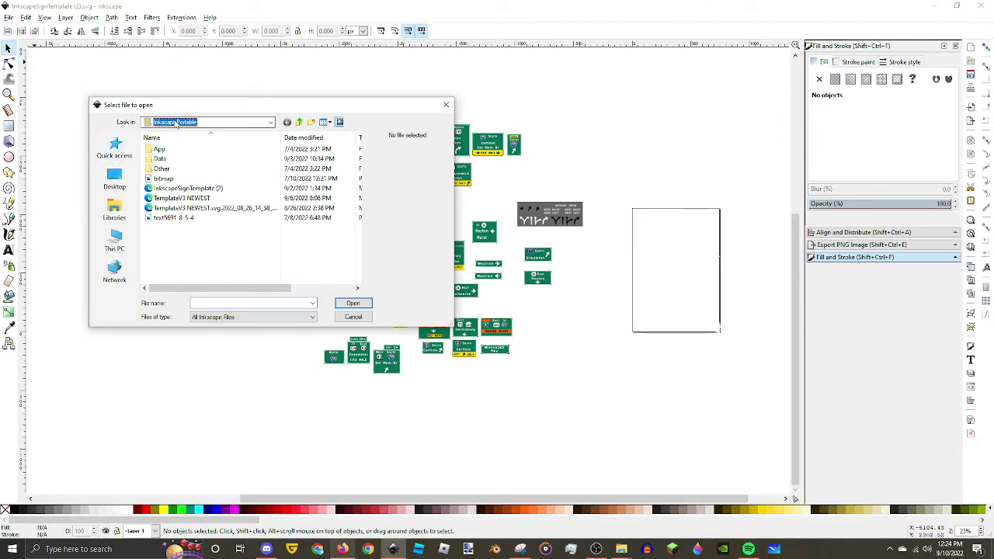
pyautogui.click(116, 152)
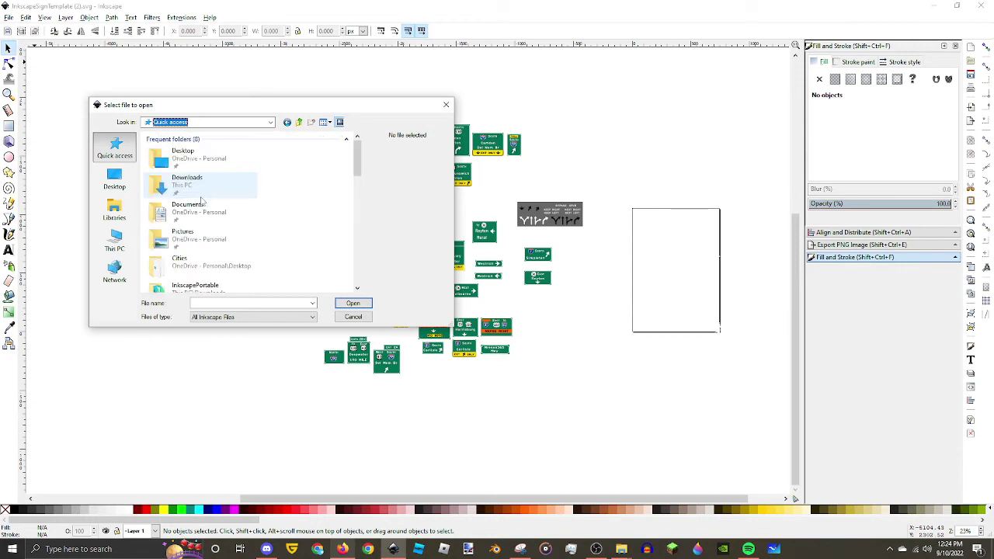
pyautogui.doubleClick(199, 194)
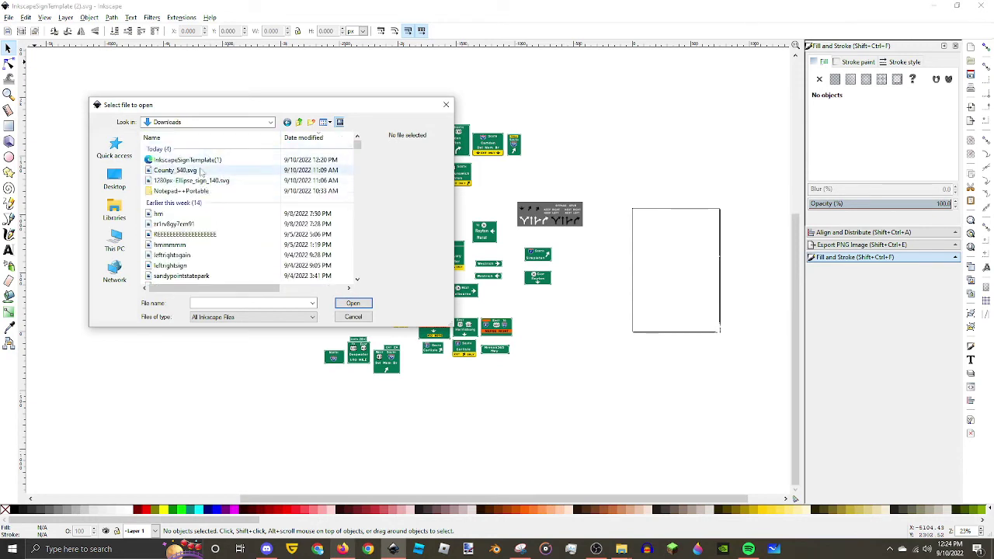
pyautogui.click(219, 161)
pyautogui.doubleClick(219, 160)
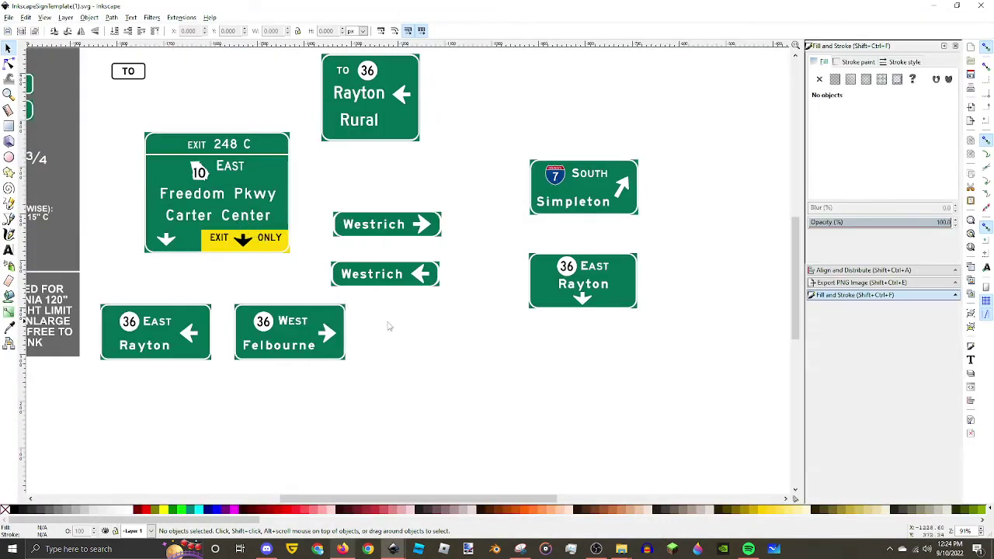
# Step: Zoom around the InkscapeSignTemplate(1) highway sign canvas
pyautogui.scroll(-2, 493, 323)
pyautogui.scroll(-1, 493, 323)
pyautogui.scroll(-2, 490, 321)
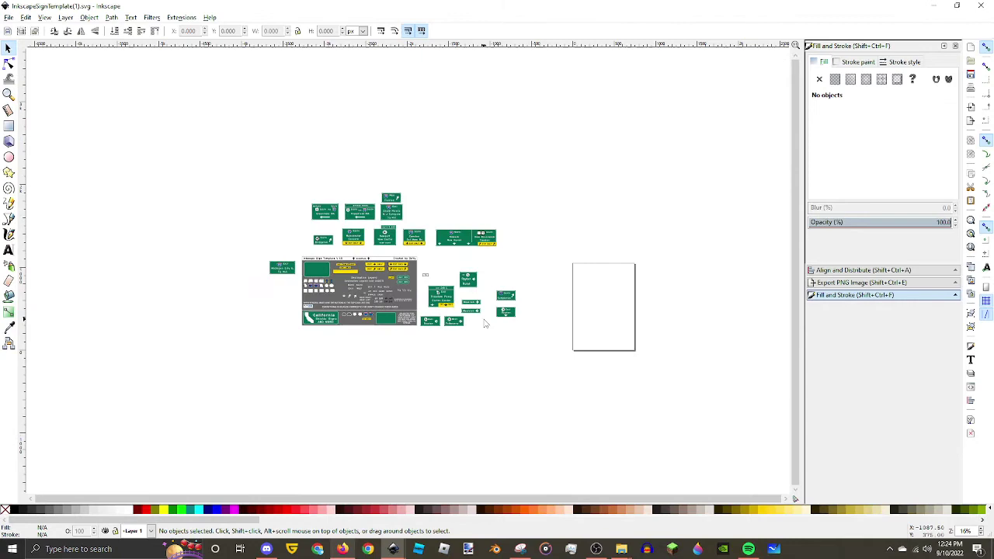
pyautogui.scroll(2, 484, 321)
pyautogui.scroll(1, 418, 185)
pyautogui.scroll(-2, 381, 223)
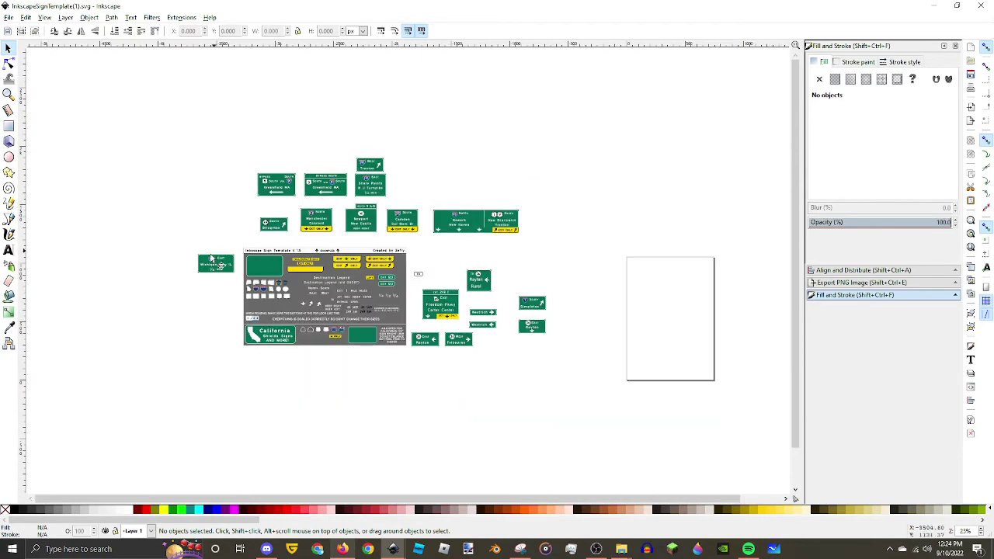
pyautogui.scroll(1, 468, 255)
pyautogui.scroll(2, 362, 295)
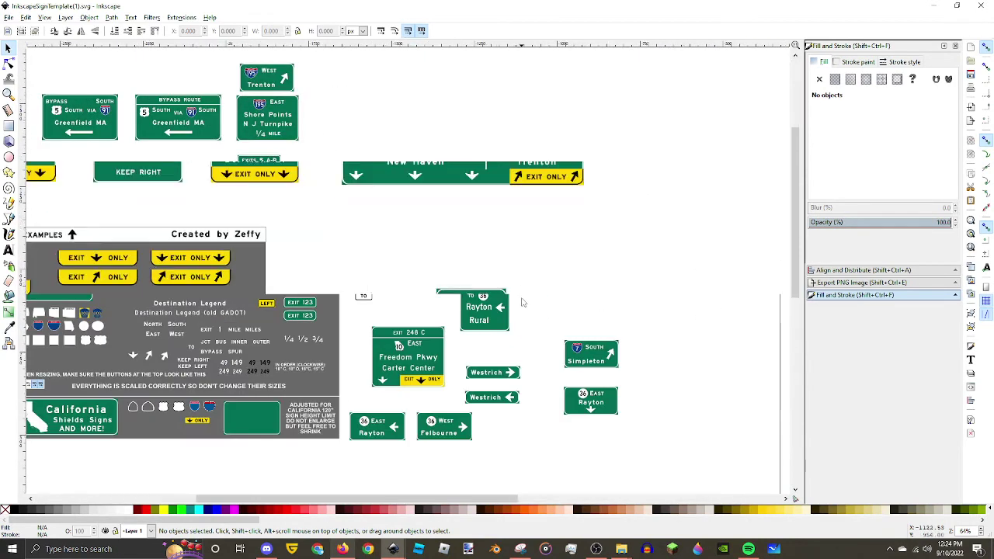
pyautogui.scroll(-2, 378, 267)
pyautogui.scroll(1, 532, 328)
pyautogui.scroll(2, 490, 437)
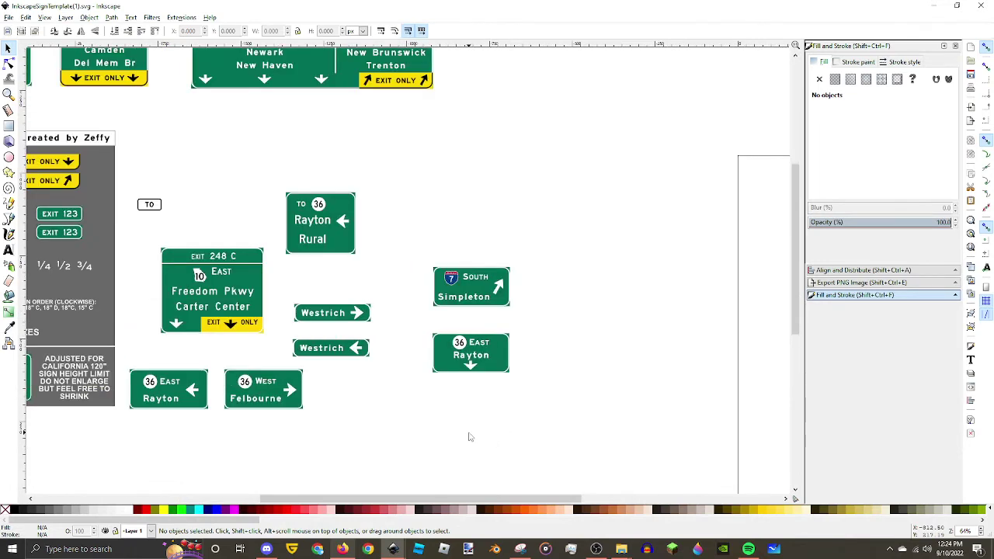
pyautogui.scroll(-4, 467, 434)
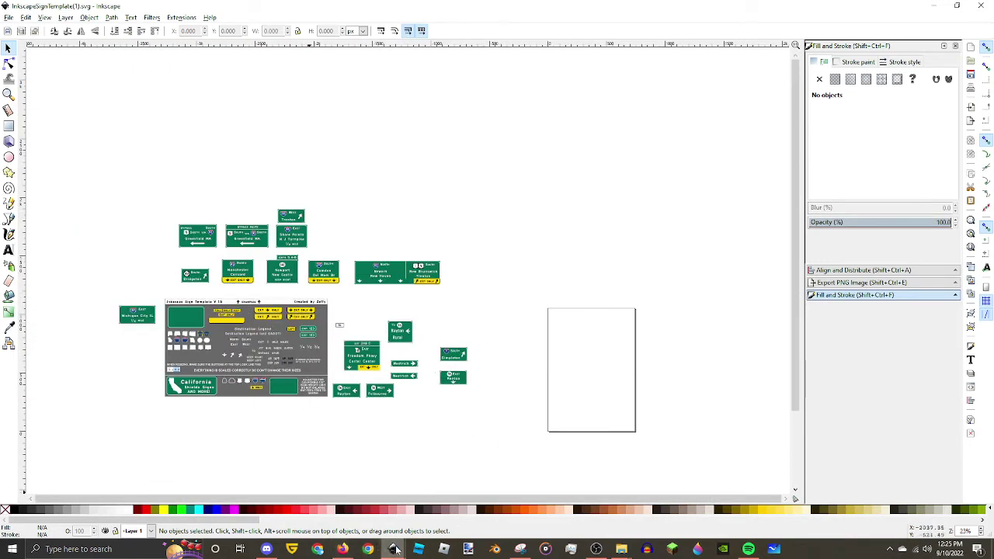
# Step: Switch to the InkscapeSignTemplate (2).svg window and zoom across its green sign examples
pyautogui.moveTo(393, 549)
pyautogui.click(444, 501)
pyautogui.scroll(1, 293, 365)
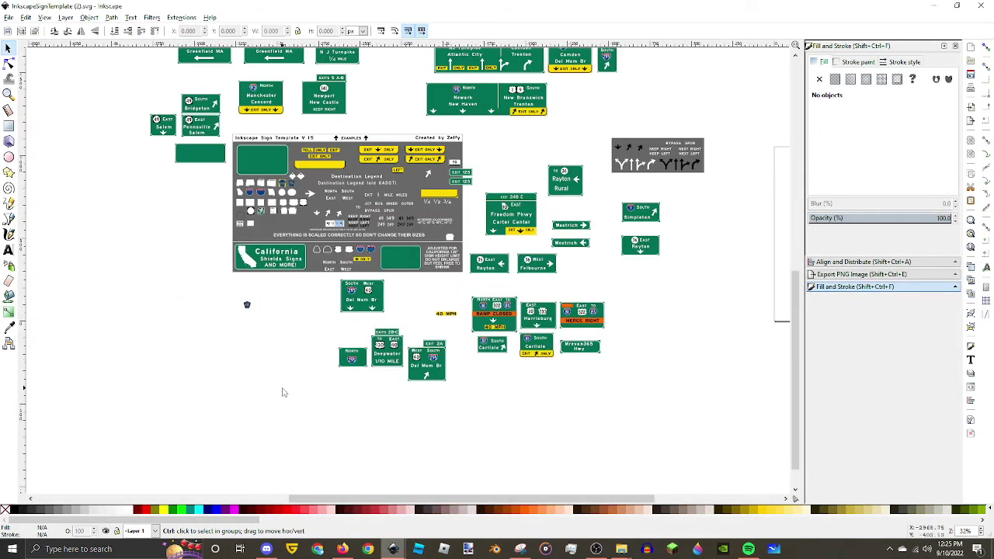
pyautogui.scroll(1, 354, 340)
pyautogui.scroll(1, 354, 340)
pyautogui.scroll(-2, 257, 316)
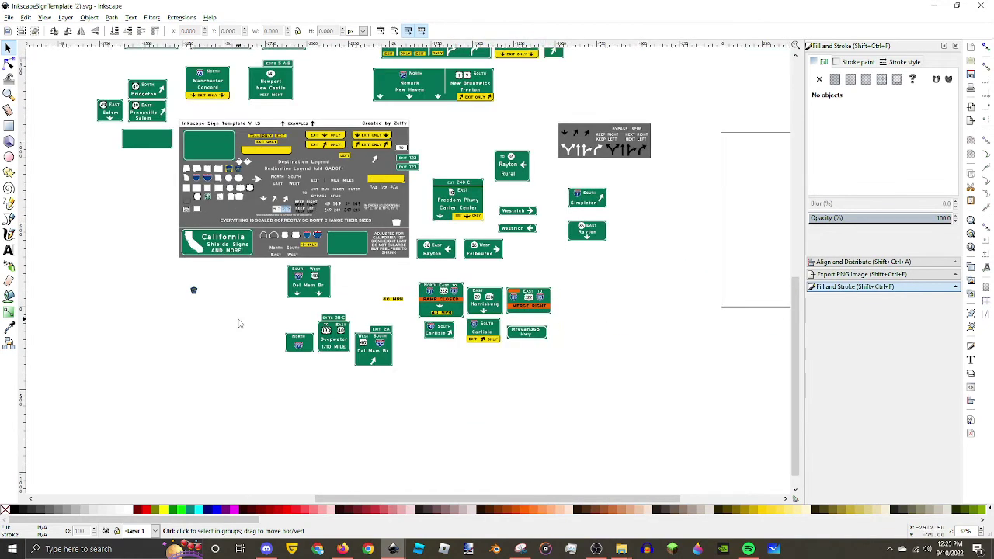
pyautogui.scroll(1, 486, 303)
pyautogui.scroll(2, 579, 318)
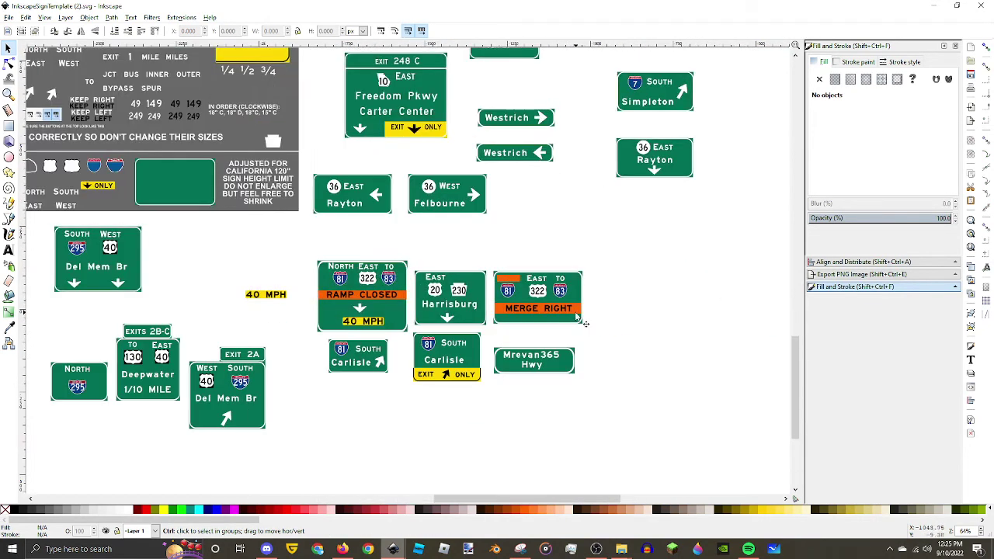
pyautogui.scroll(3, 505, 354)
pyautogui.scroll(-1, 537, 353)
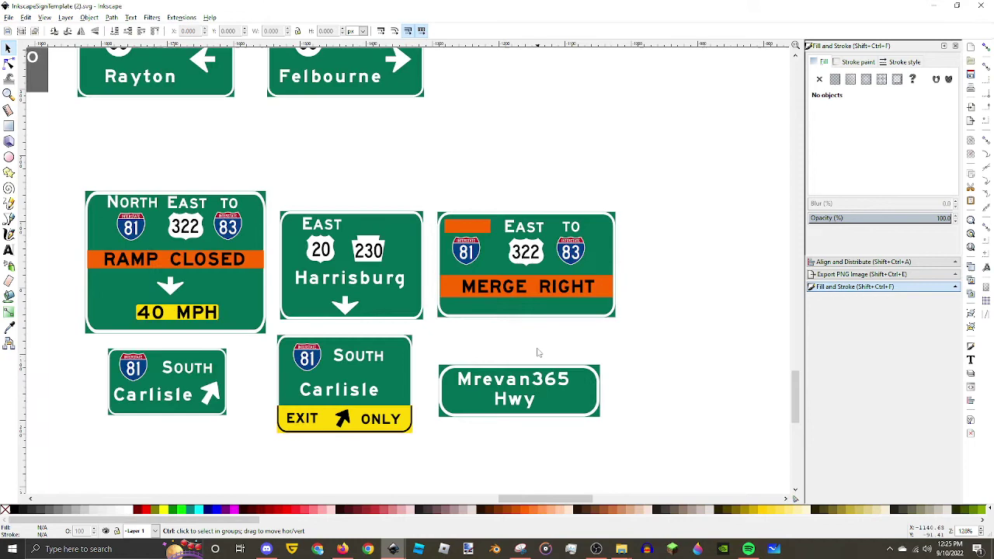
pyautogui.scroll(-2, 492, 339)
pyautogui.scroll(-3, 540, 325)
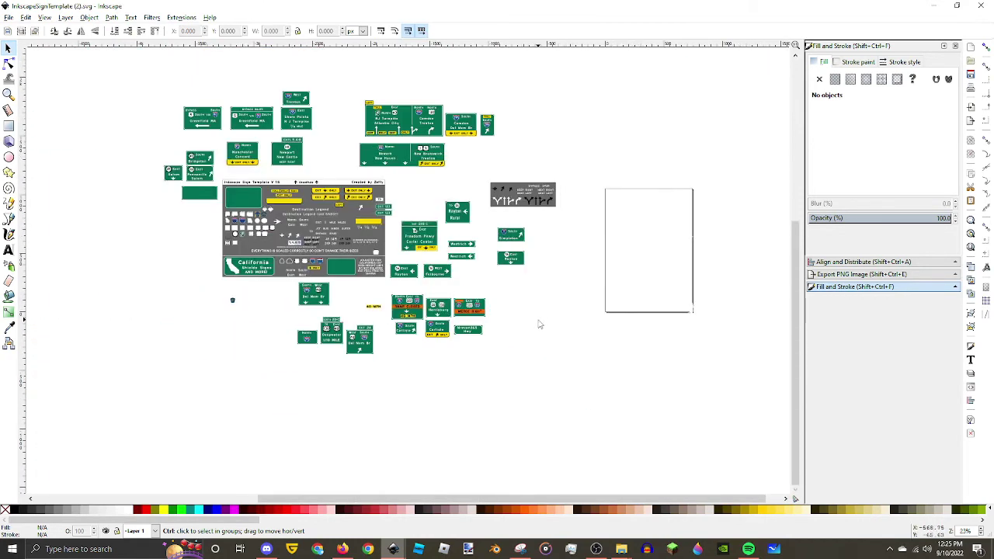
pyautogui.scroll(1, 477, 165)
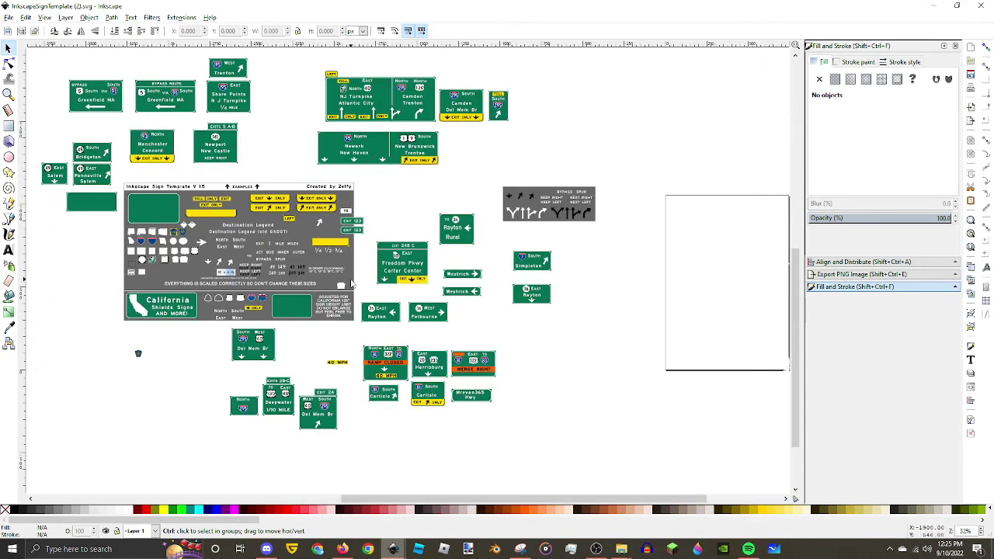
pyautogui.scroll(-2, 349, 284)
pyautogui.scroll(1, 346, 286)
pyautogui.scroll(2, 342, 287)
pyautogui.scroll(-3, 337, 288)
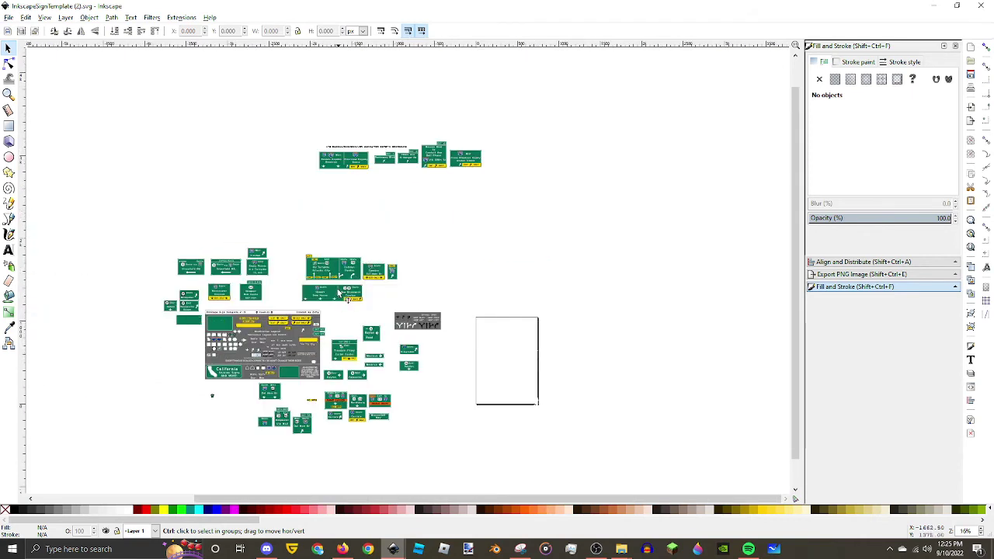
pyautogui.scroll(3, 381, 129)
pyautogui.scroll(2, 382, 164)
pyautogui.scroll(-2, 377, 164)
pyautogui.scroll(-2, 357, 314)
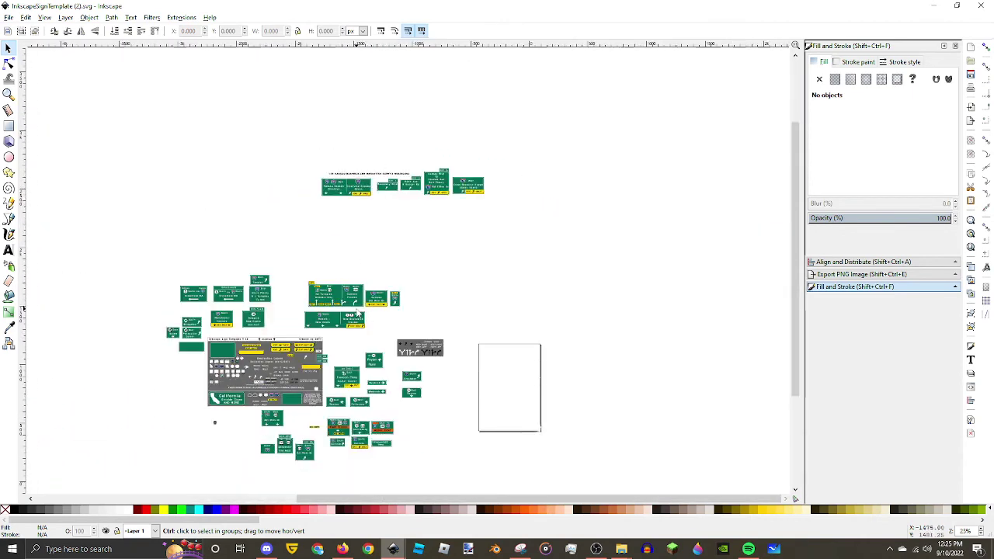
pyautogui.scroll(2, 359, 313)
pyautogui.scroll(-1, 489, 303)
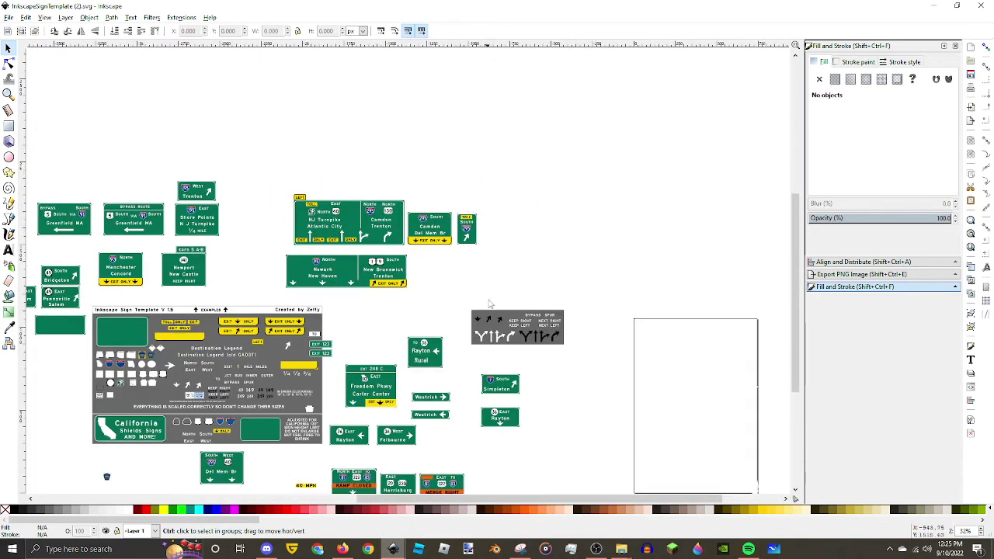
# Step: Show the MediaFire InkscapeSignTemplate.svg page again, then bring OBS Studio on top
pyautogui.click(342, 550)
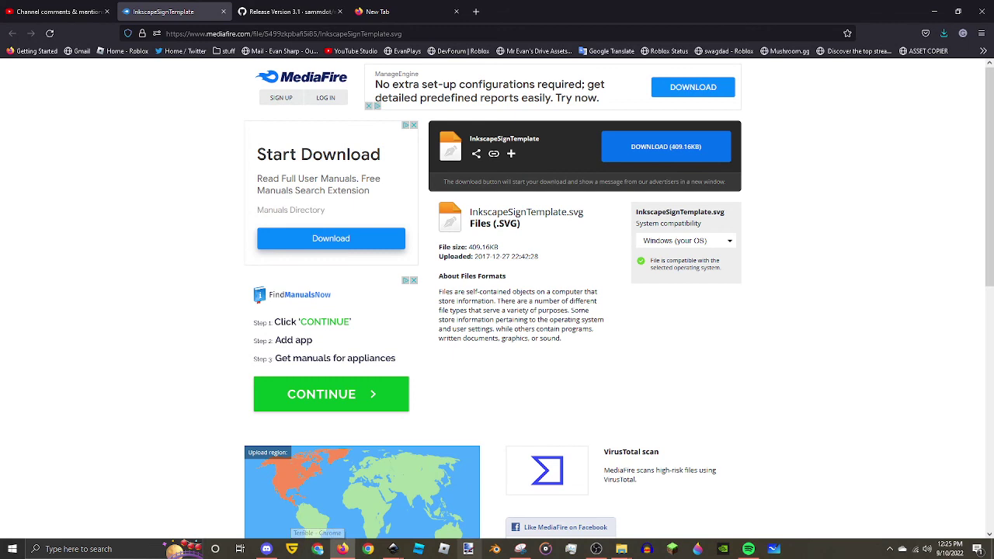
pyautogui.click(571, 549)
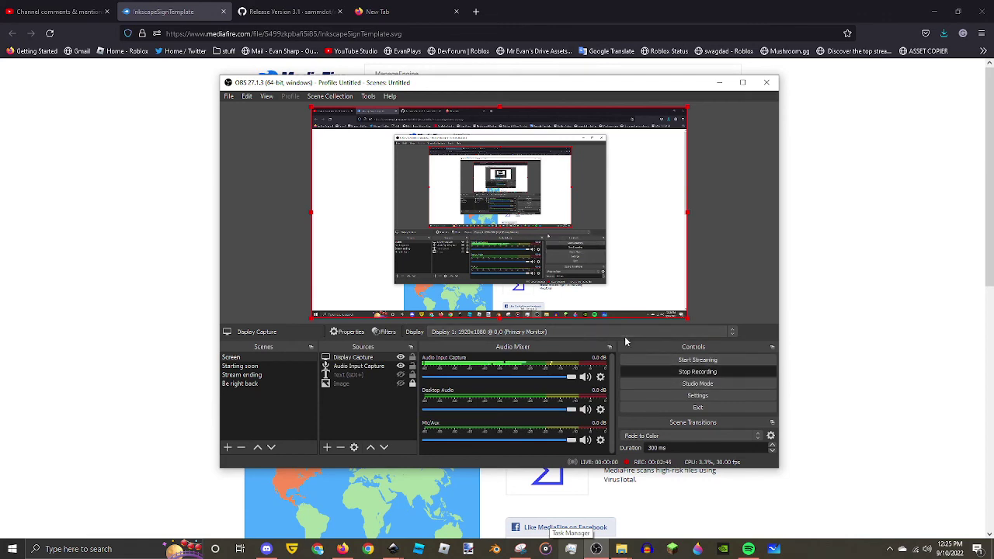
pyautogui.click(404, 11)
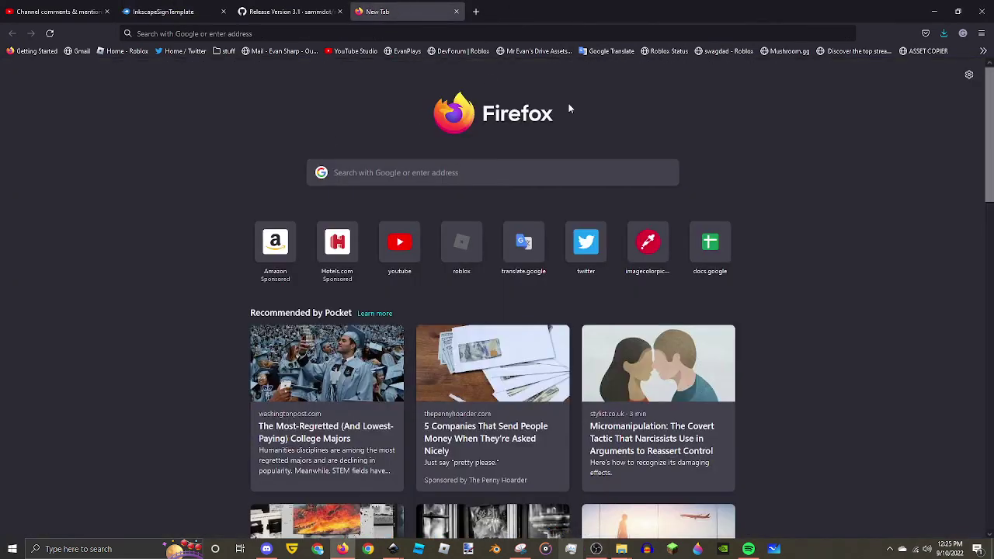
pyautogui.click(167, 11)
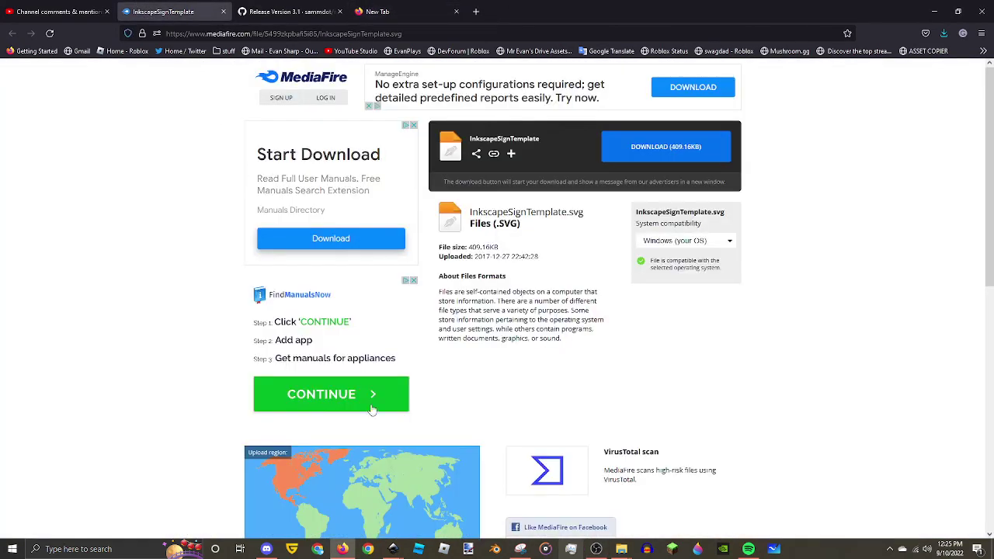
pyautogui.click(596, 550)
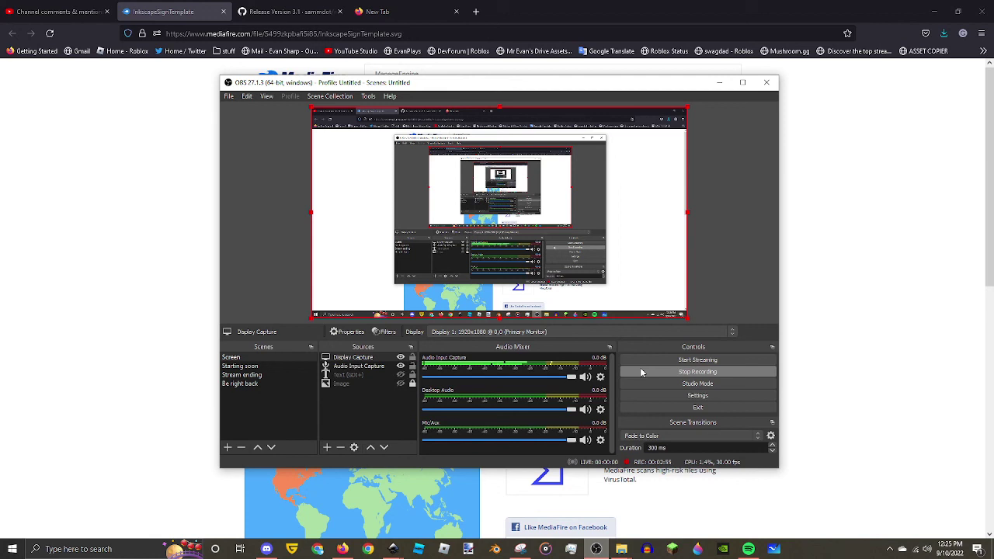
pyautogui.click(653, 372)
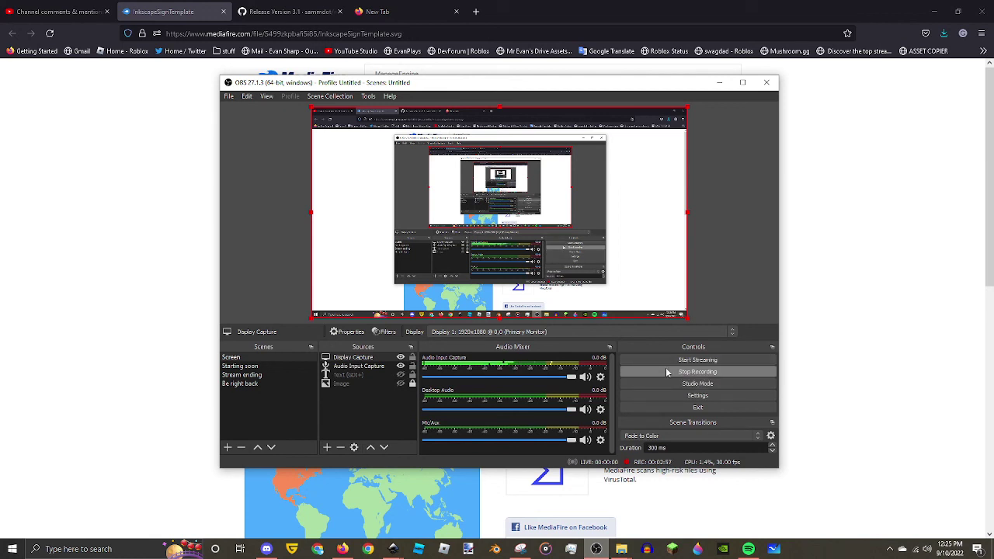